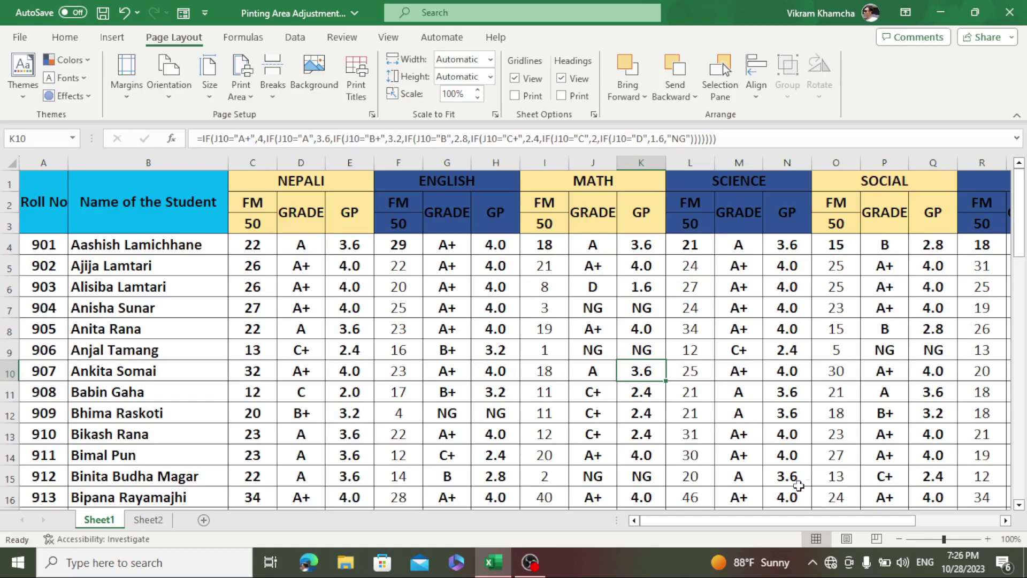
- Page forward and back through the current sheet's print preview, then return to the worksheet
mouse_move(782, 526)
left_mouse_down()
mouse_move(858, 531)
mouse_move(839, 535)
mouse_move(791, 510)
left_mouse_up()
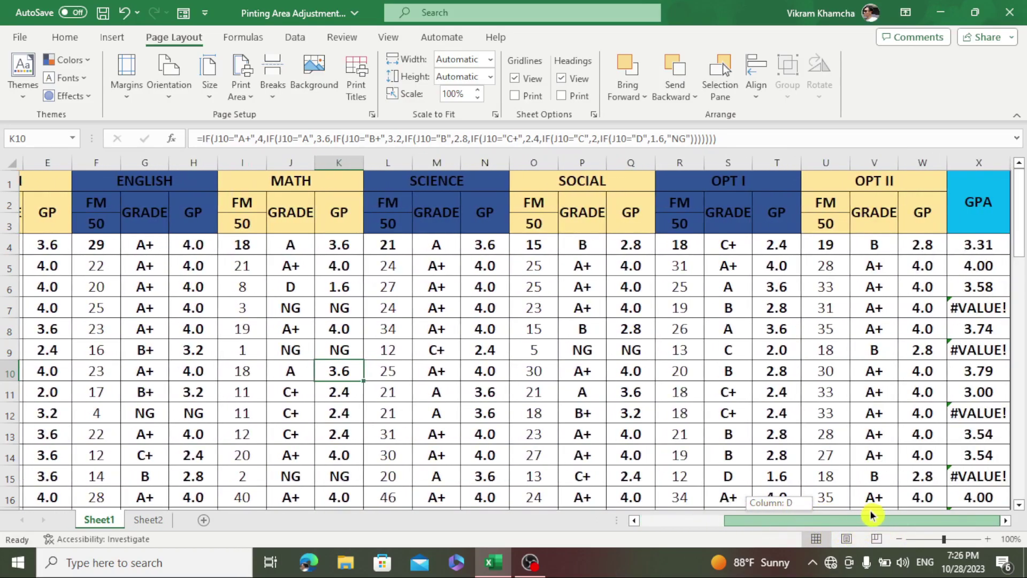
mouse_move(791, 510)
left_mouse_down()
mouse_move(872, 517)
mouse_move(799, 519)
left_mouse_up()
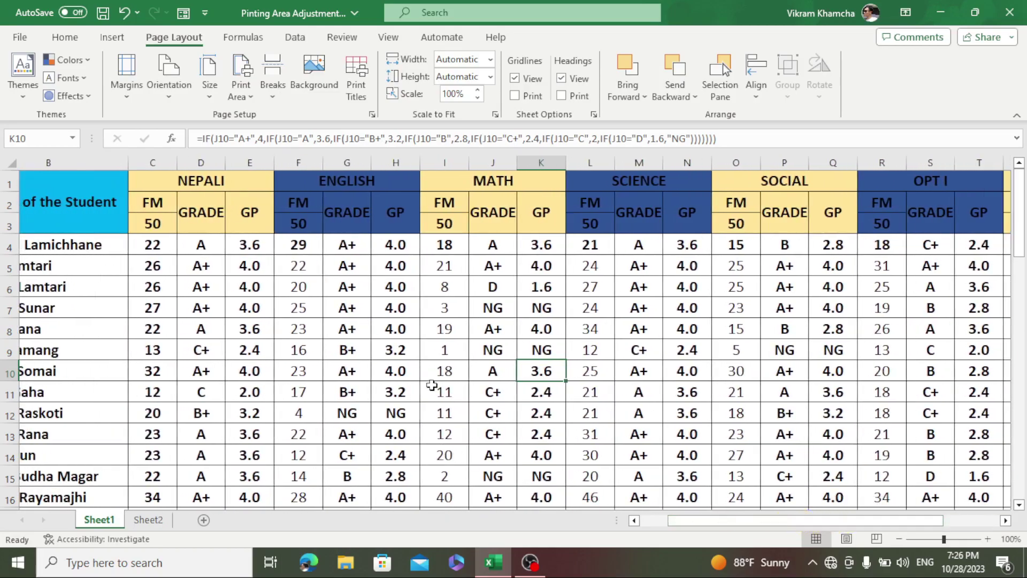
left_click(10, 37)
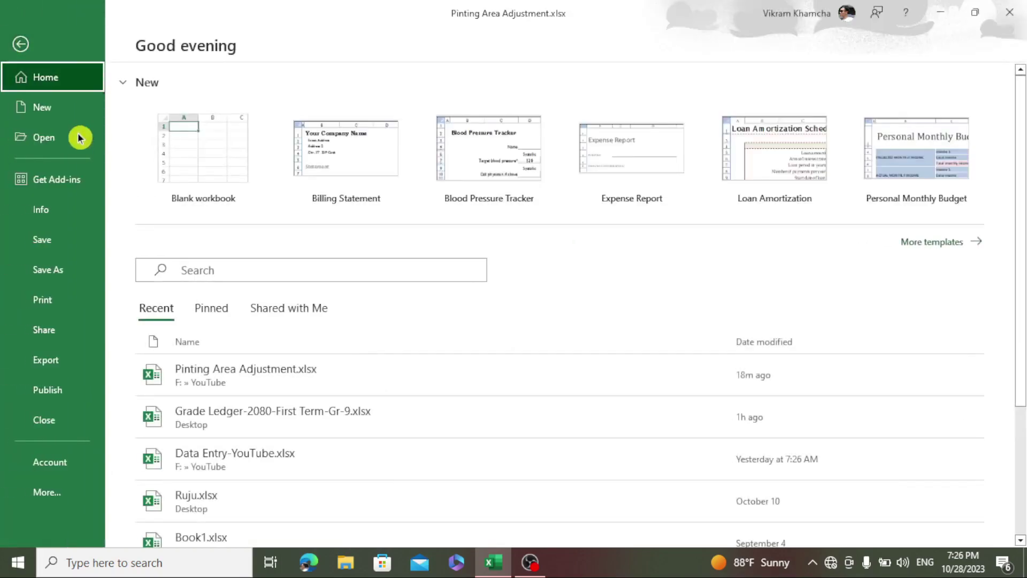
left_click(63, 298)
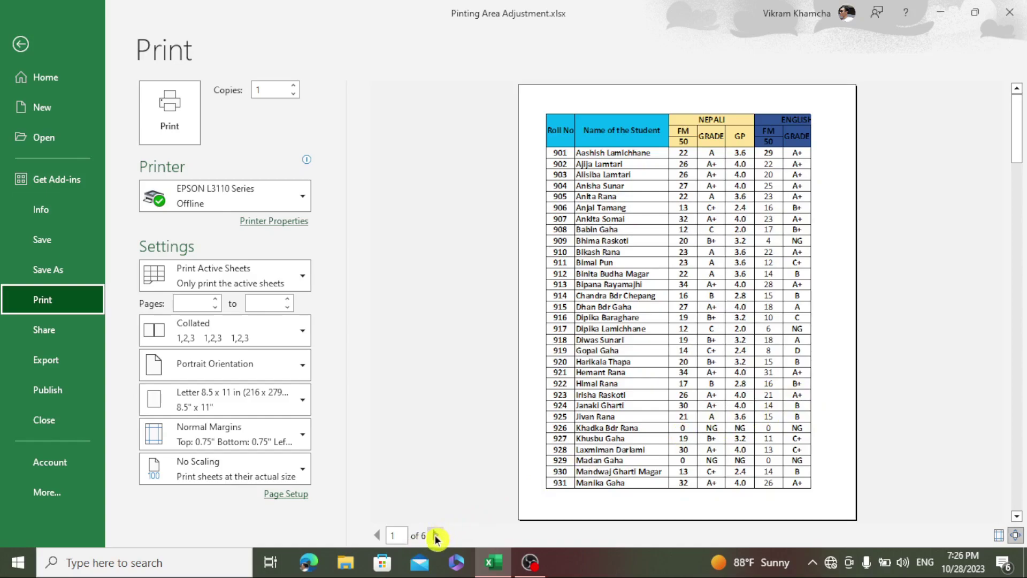
left_click(436, 535)
left_click(436, 536)
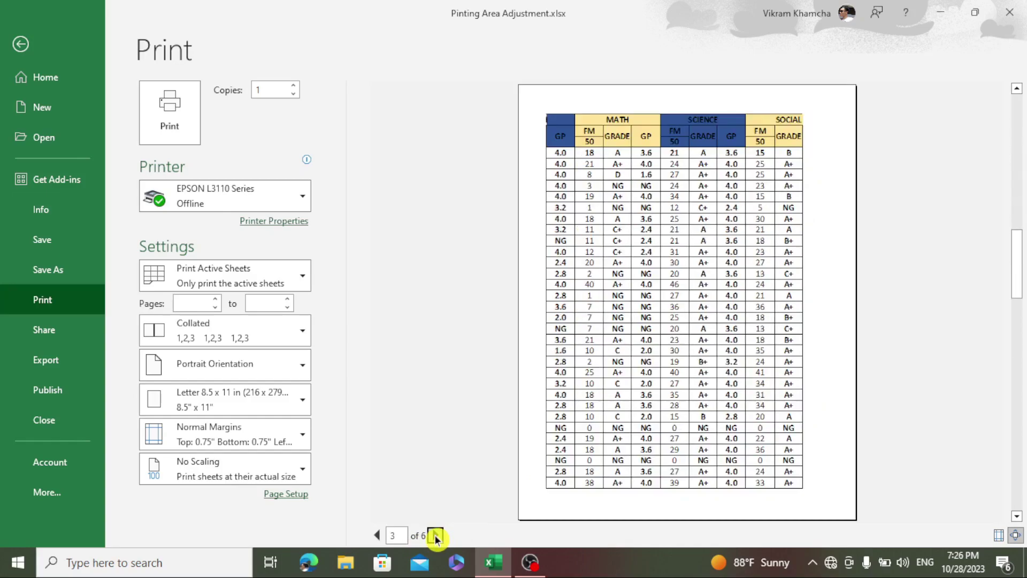
left_click(436, 536)
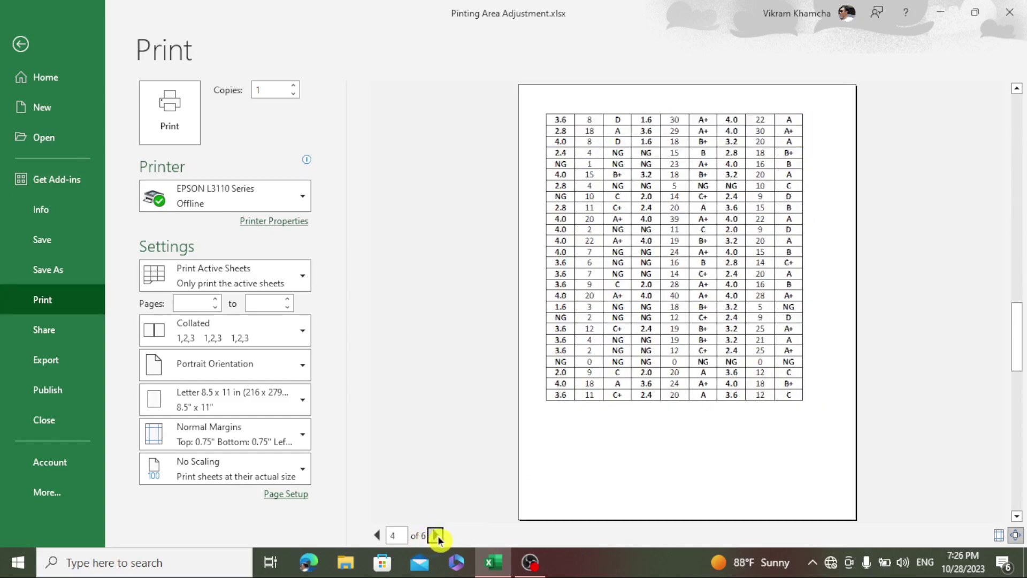
left_click(436, 535)
left_click(377, 535)
left_click(377, 535)
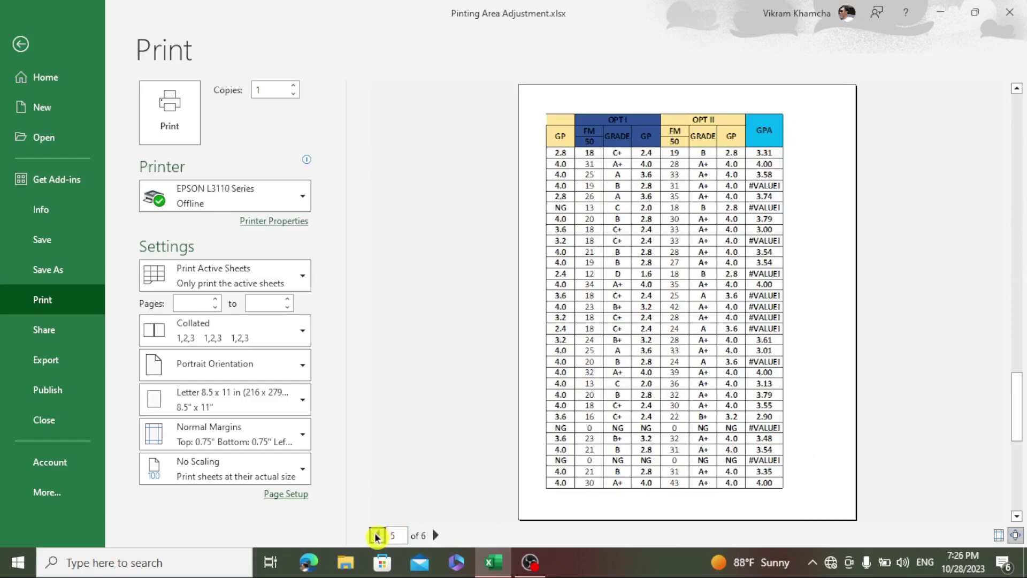
left_click(376, 535)
left_click(21, 45)
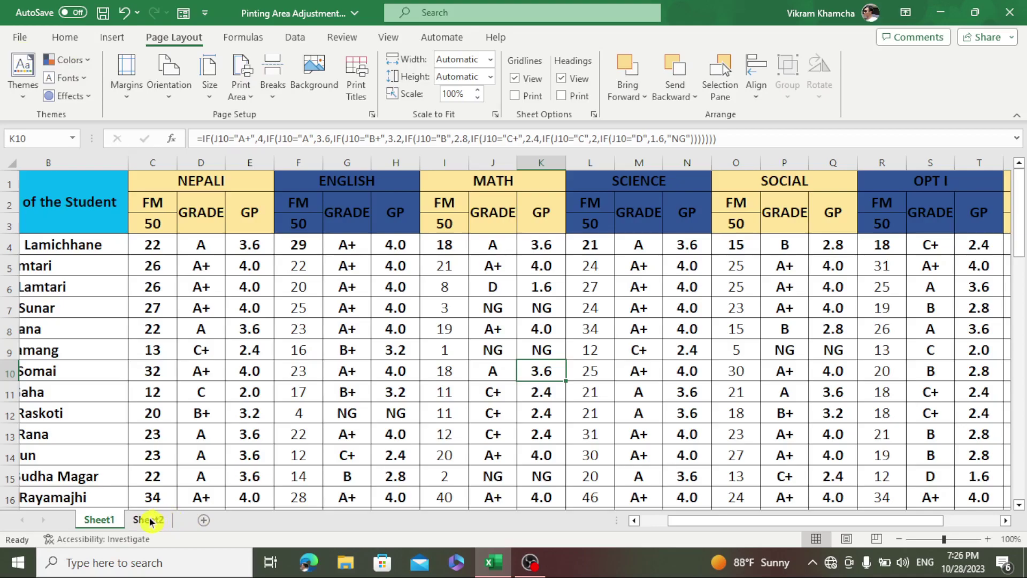
- Switch to Sheet2 and check its 2-page landscape print preview
left_click(143, 520)
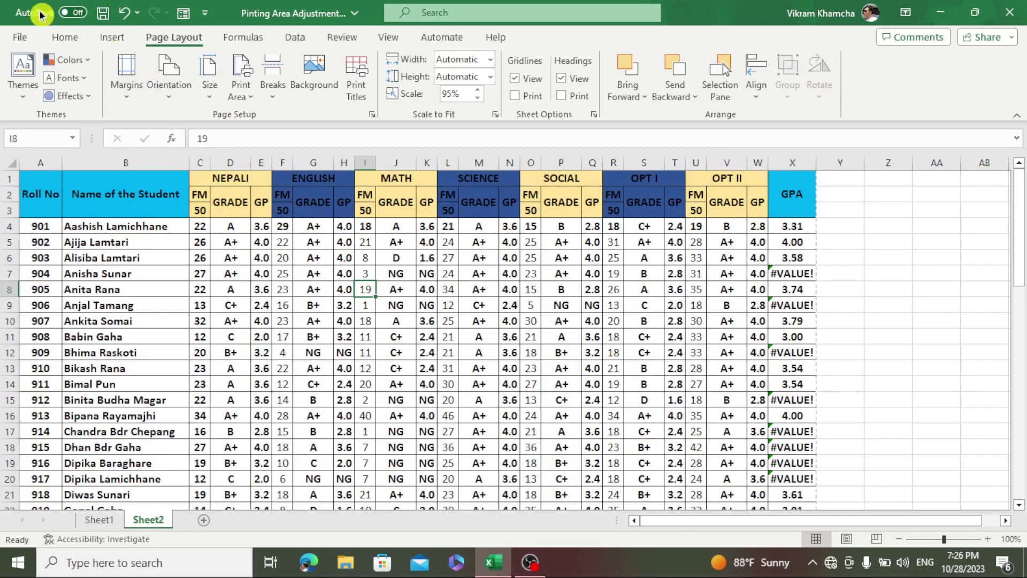
left_click(21, 39)
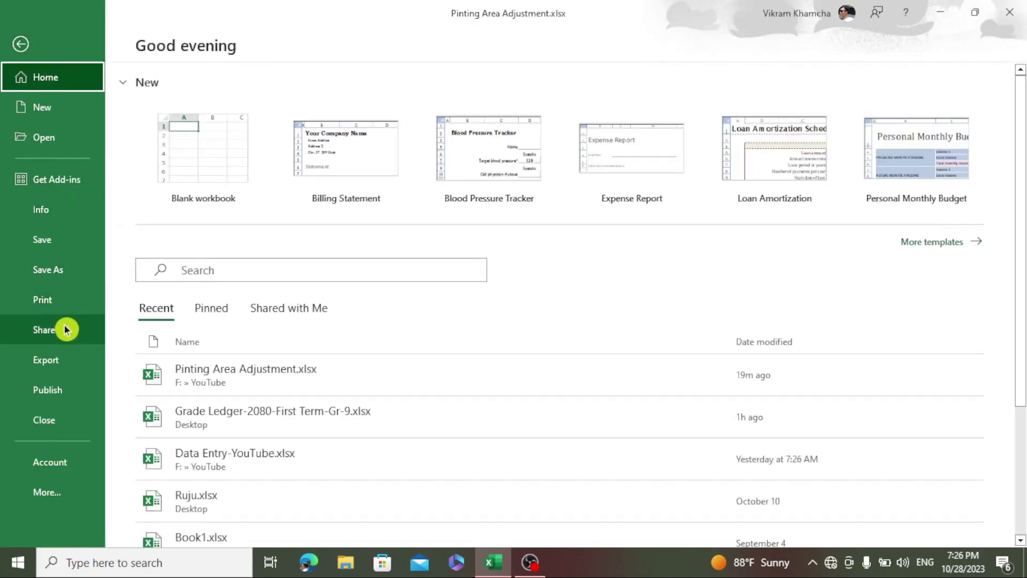
left_click(62, 303)
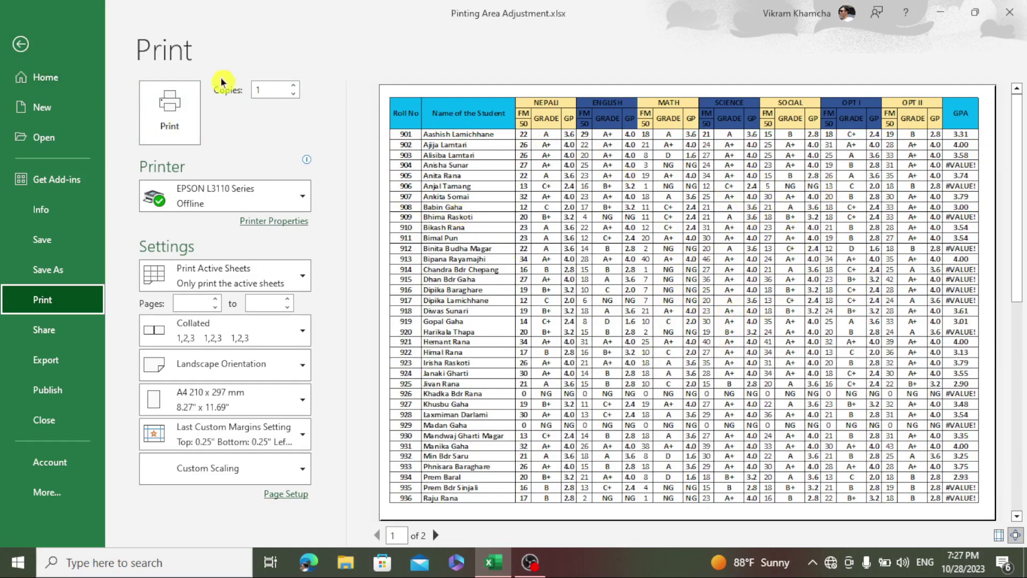
left_click(22, 44)
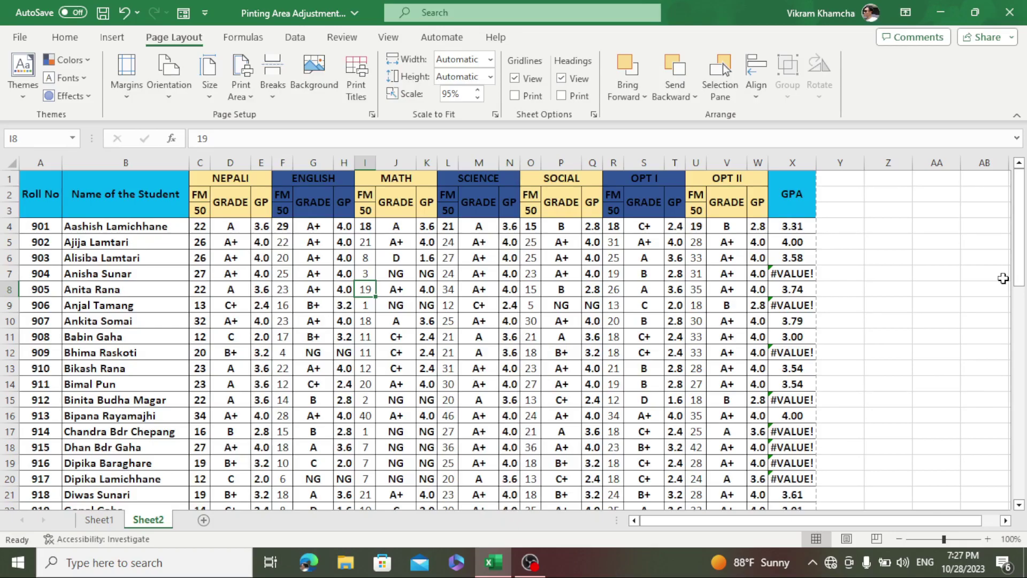
- Set Sheet1 to Landscape orientation and confirm the preview still spans 6 pages
left_click(97, 522)
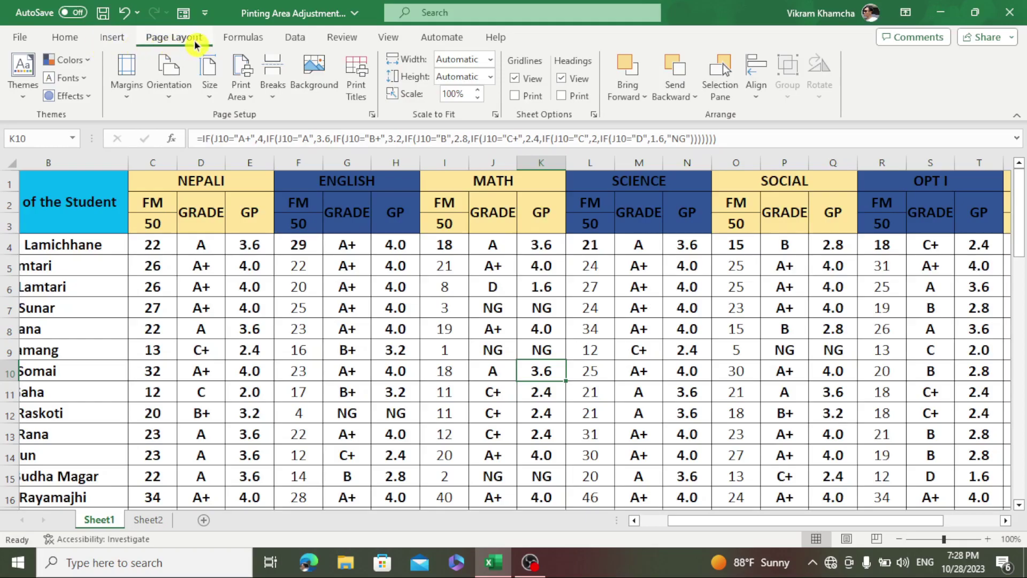
left_click(173, 102)
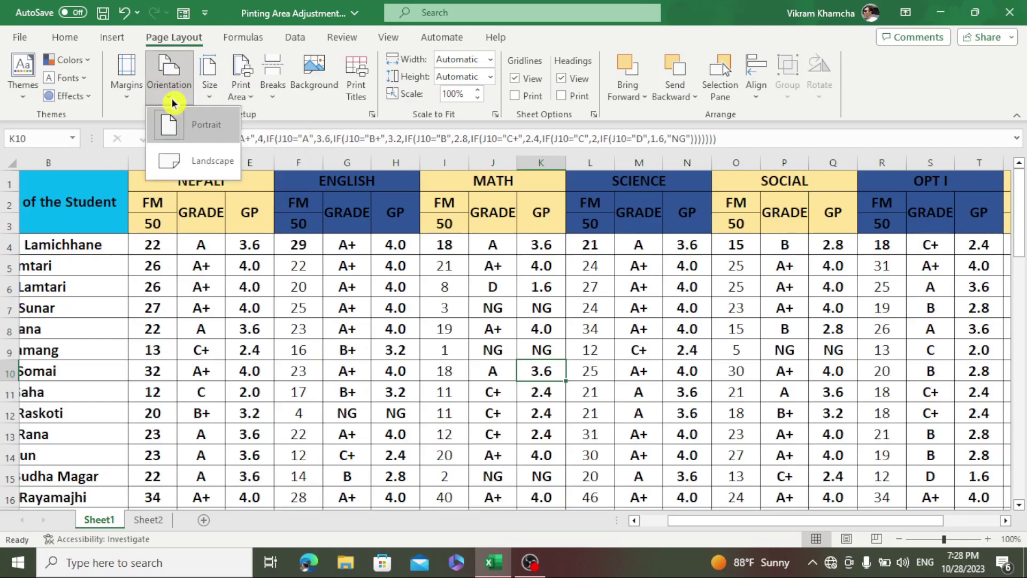
left_click(203, 167)
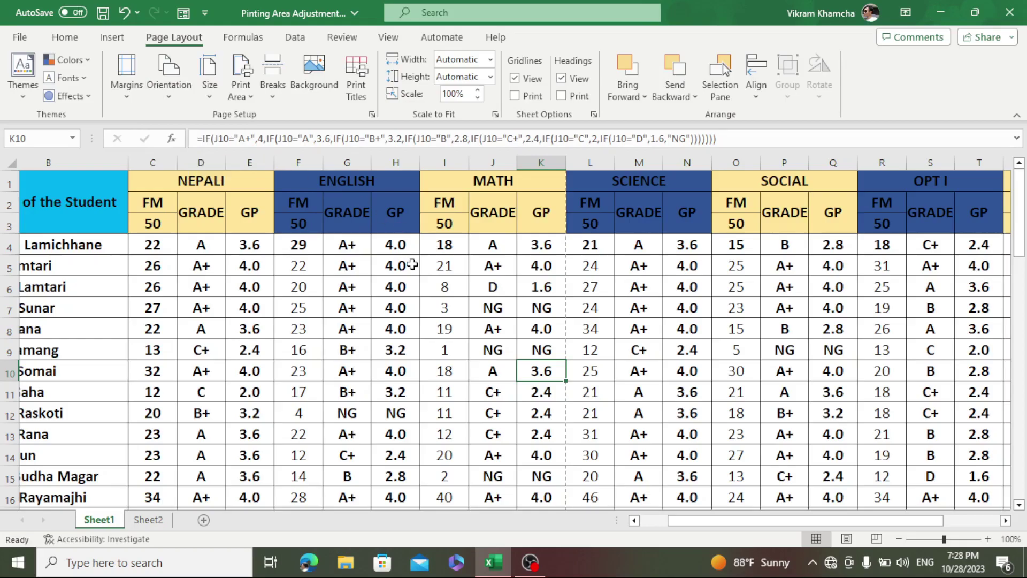
key("ctrl+p")
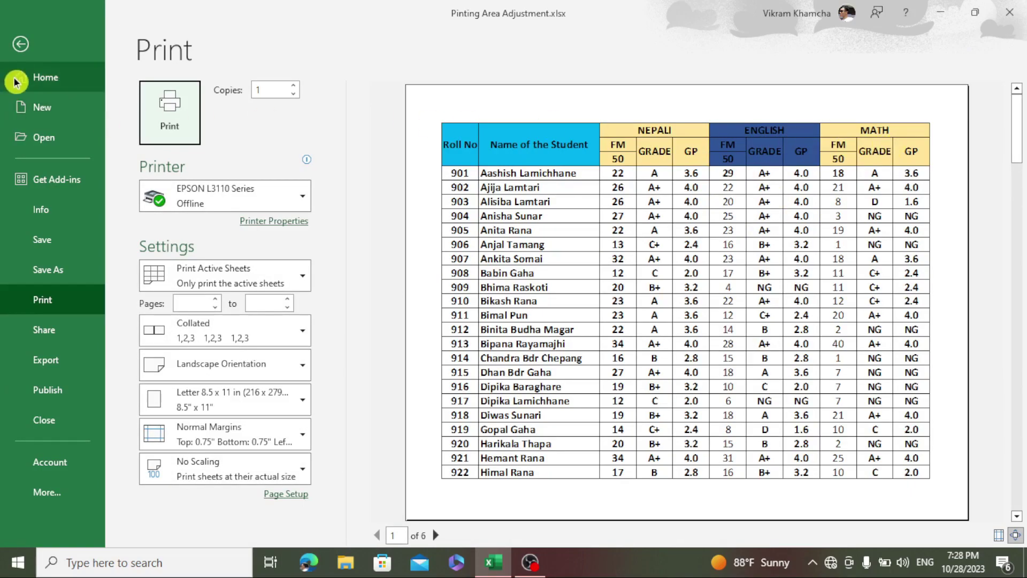
left_click(21, 44)
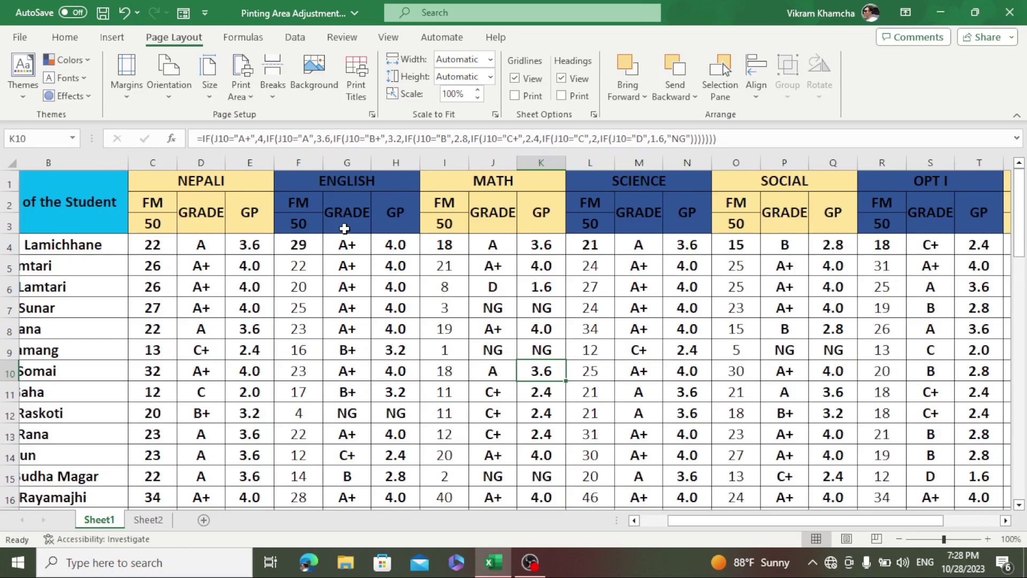
left_click(190, 44)
left_click(116, 100)
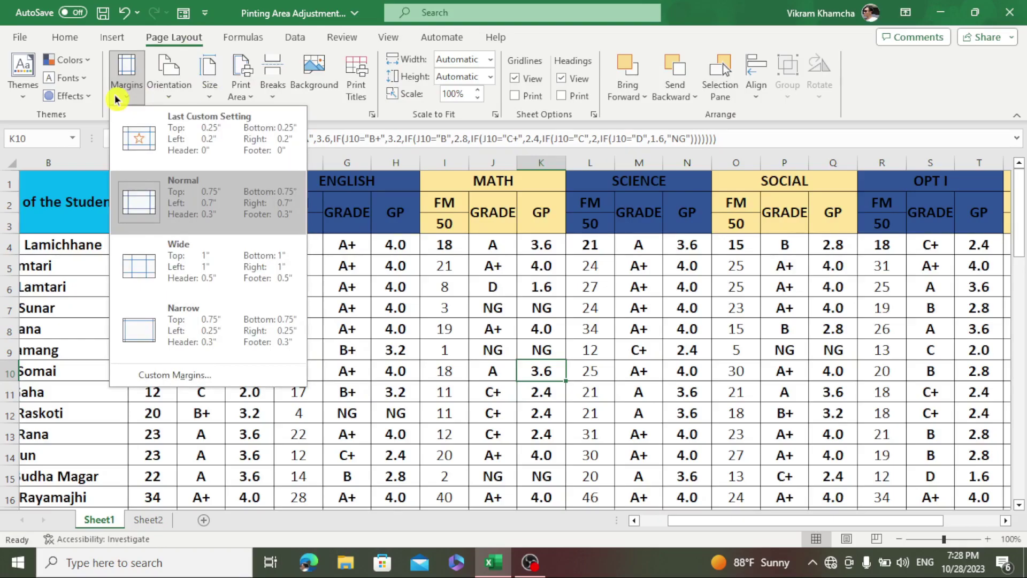
left_click(214, 376)
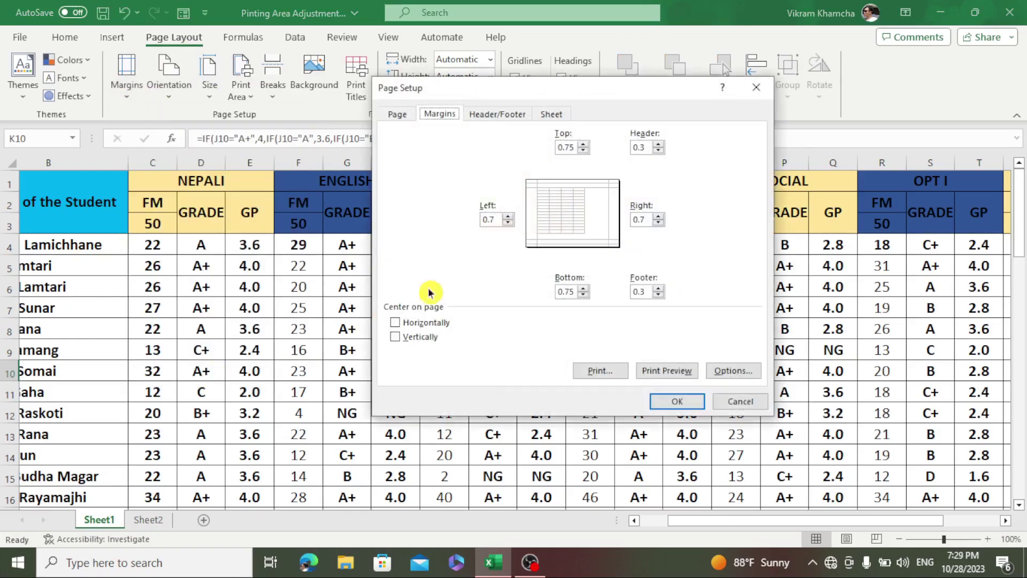
key("Tab")
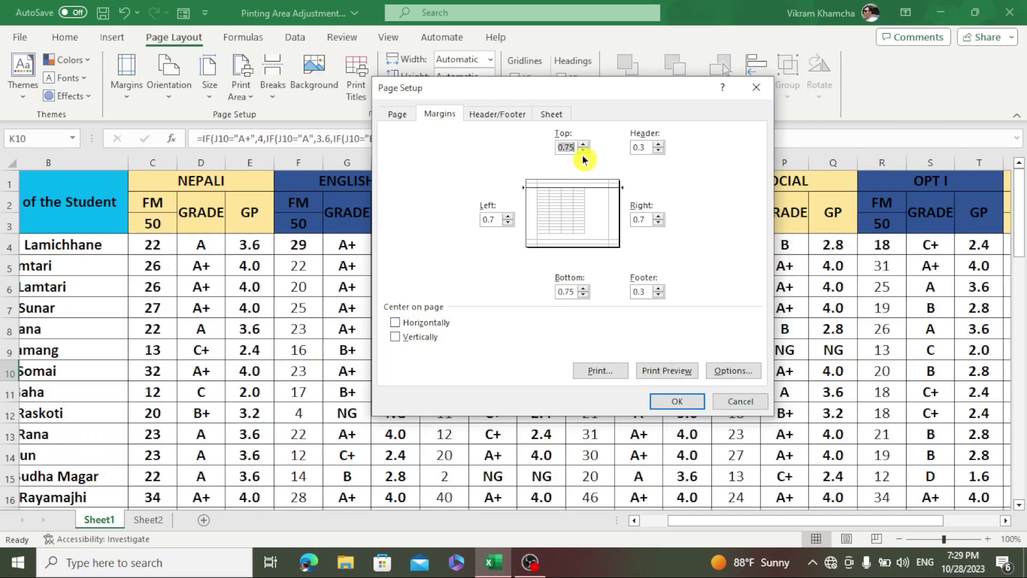
left_click(583, 151)
left_click(583, 151)
left_click(508, 222)
left_click(508, 223)
left_click(508, 223)
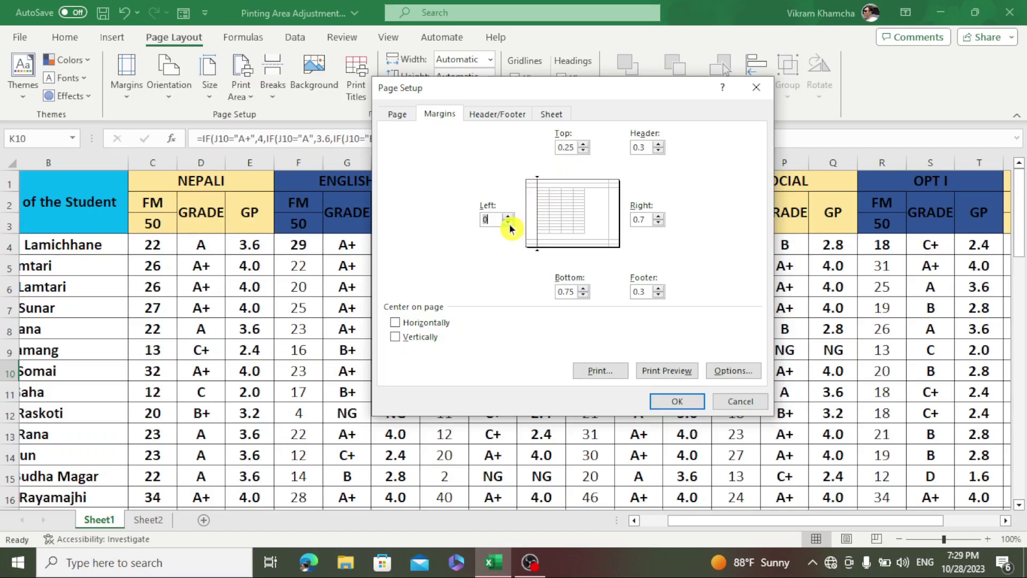
left_click(508, 216)
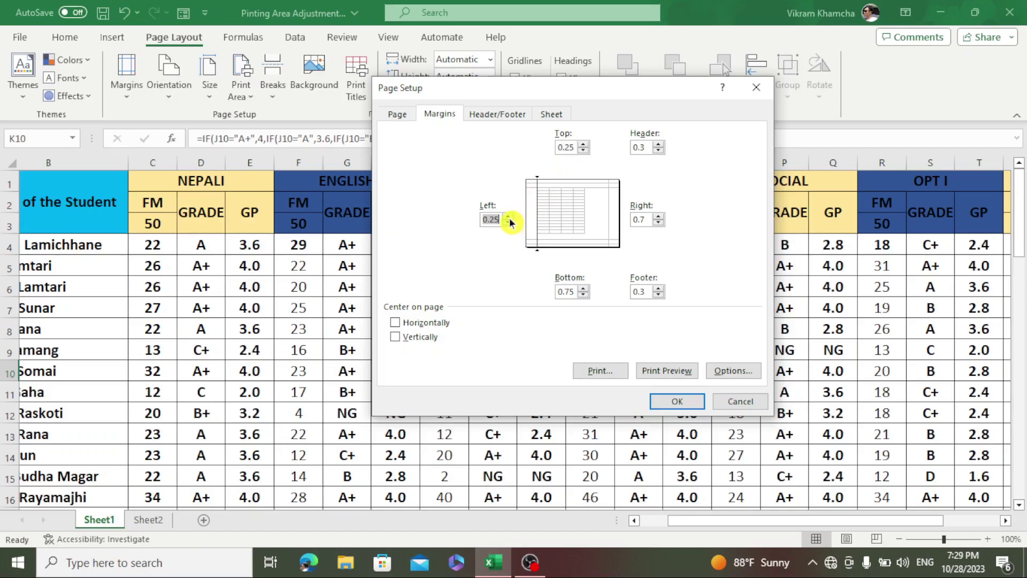
left_click(658, 223)
left_click(659, 223)
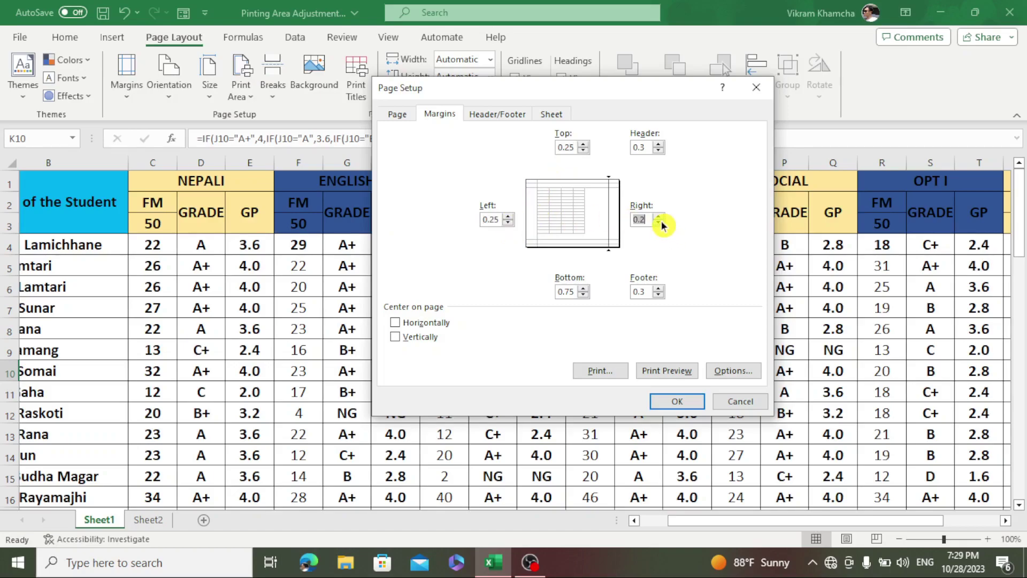
left_click(583, 294)
left_click(584, 294)
left_click(583, 295)
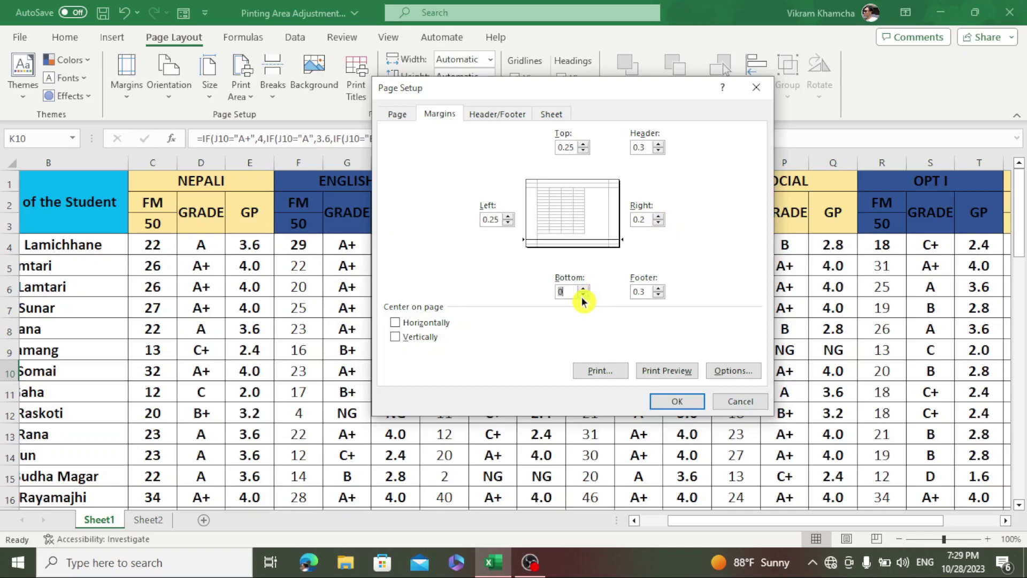
left_click(582, 290)
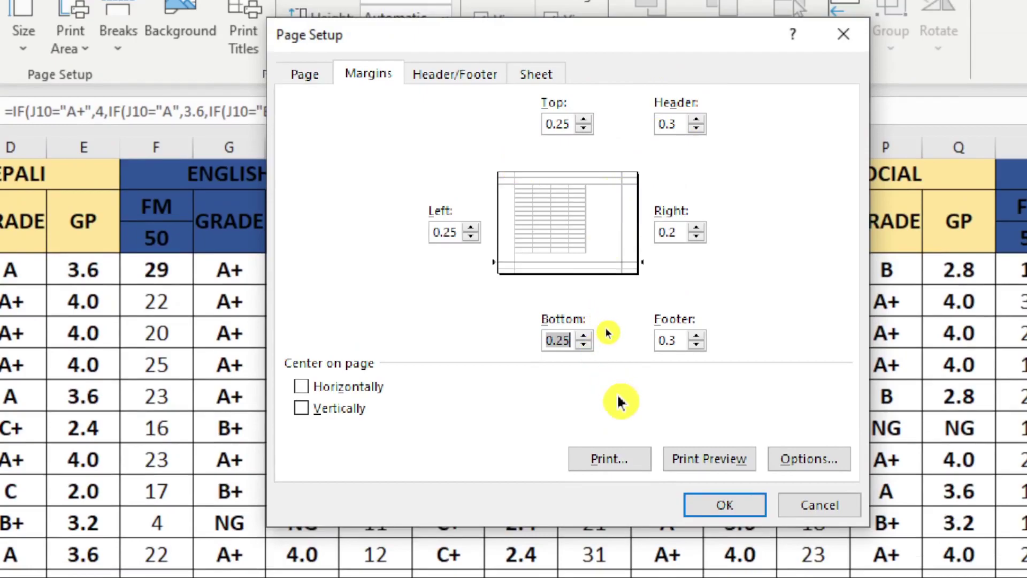
left_click(728, 504)
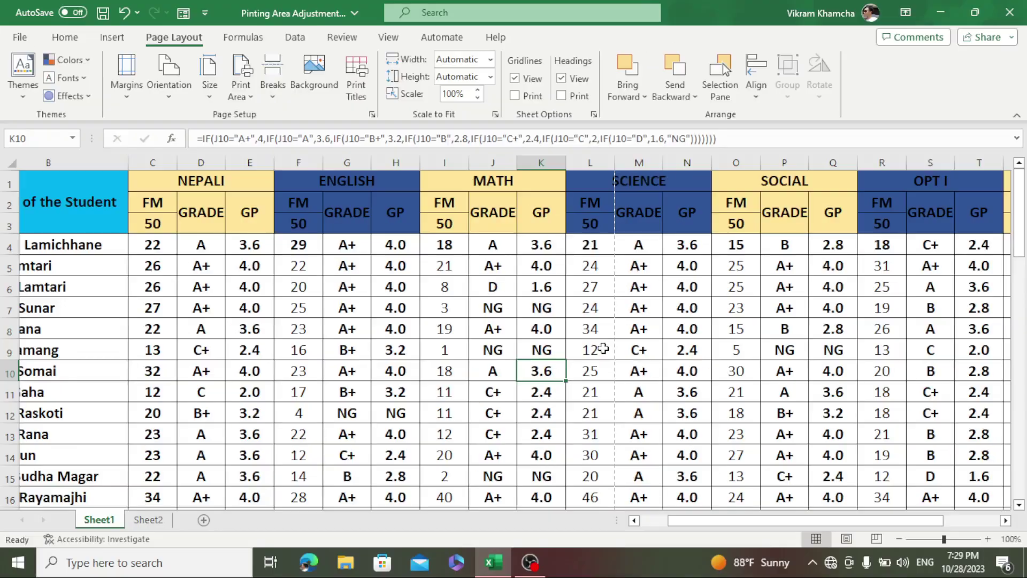
key("ctrl+p")
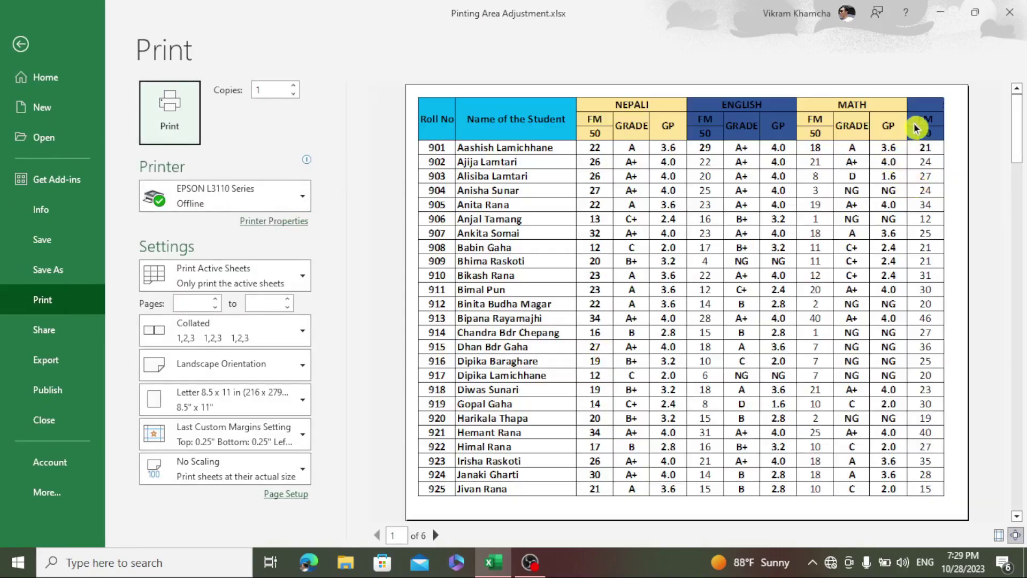
left_click(20, 44)
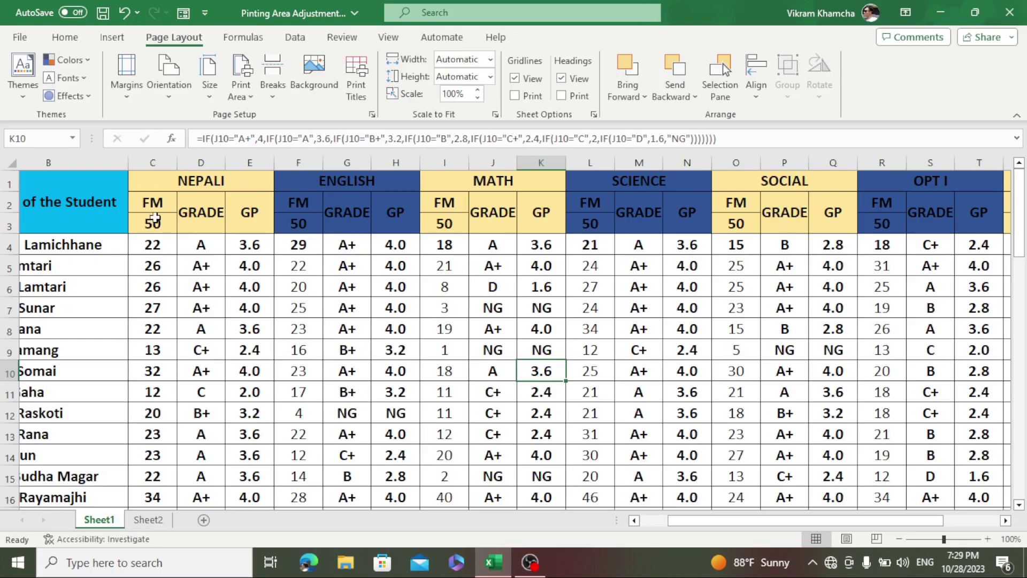
- Select the ledger data from A1 to its last cell and change the font size from 16 to 12 pt
left_click_drag(782, 528, 752, 529)
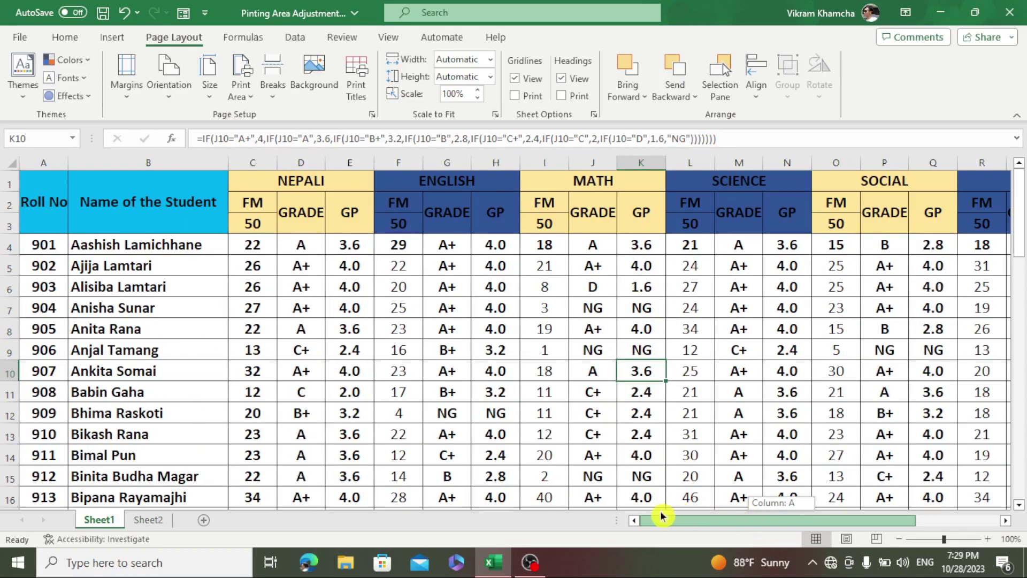
left_click(52, 212)
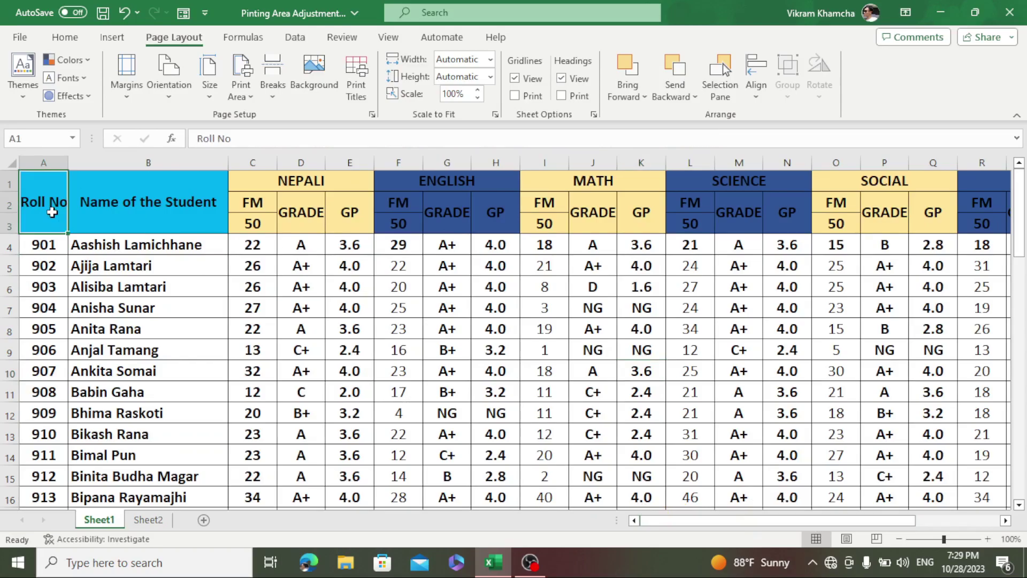
key("ctrl+shift+End")
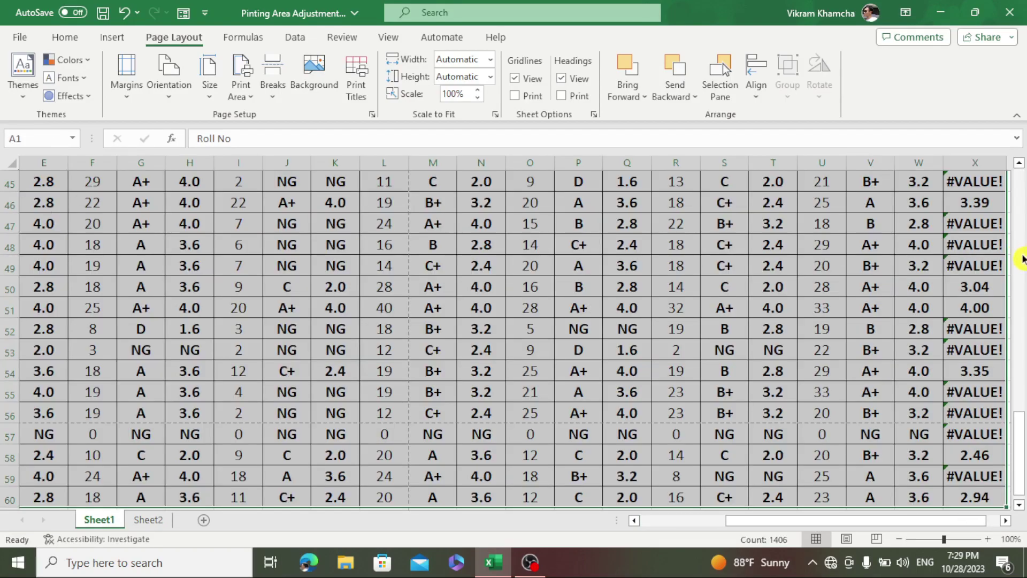
scroll(1021, 258, "up", 5)
scroll(1016, 194, "up", 10)
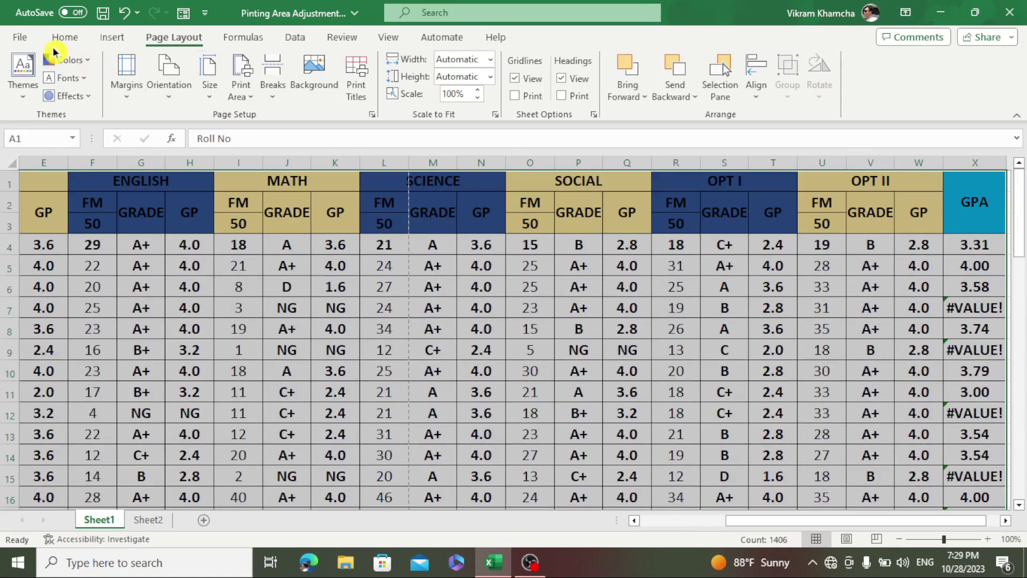
left_click(64, 37)
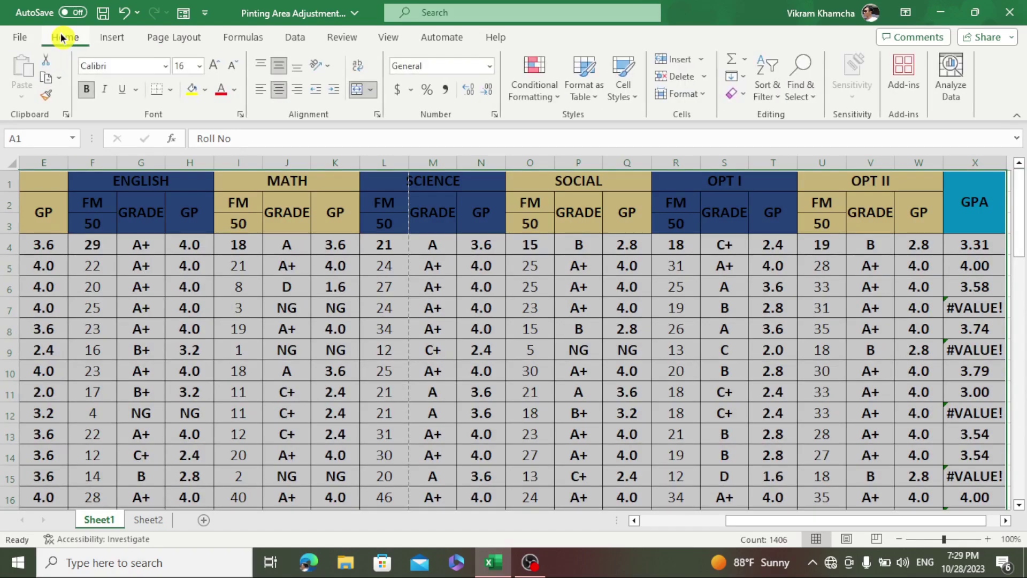
left_click(199, 65)
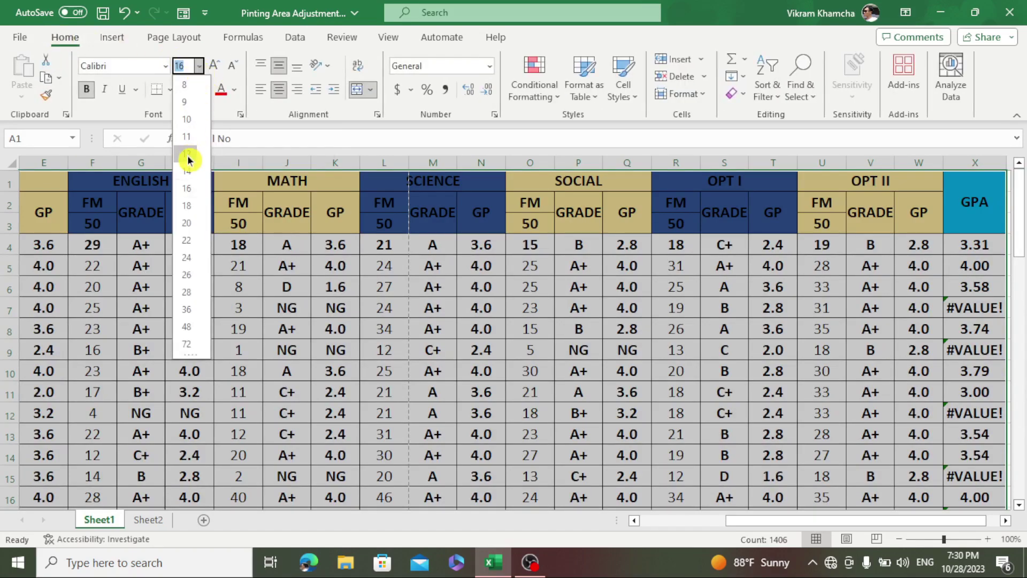
left_click(188, 159)
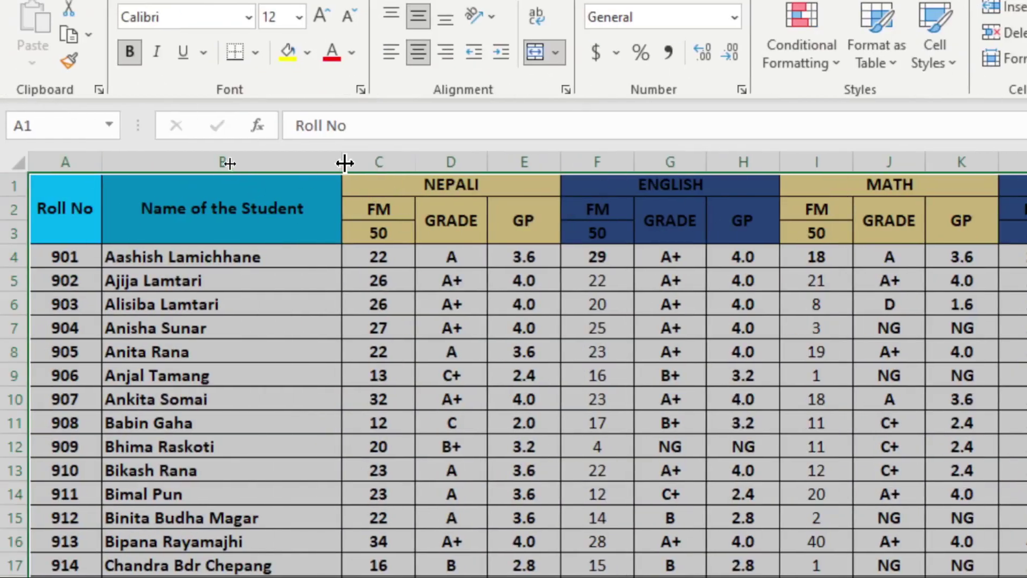
- Narrow the Name of the Student column, try autofitting columns C and D, undo, then select the whole sheet
left_click_drag(343, 160, 294, 160)
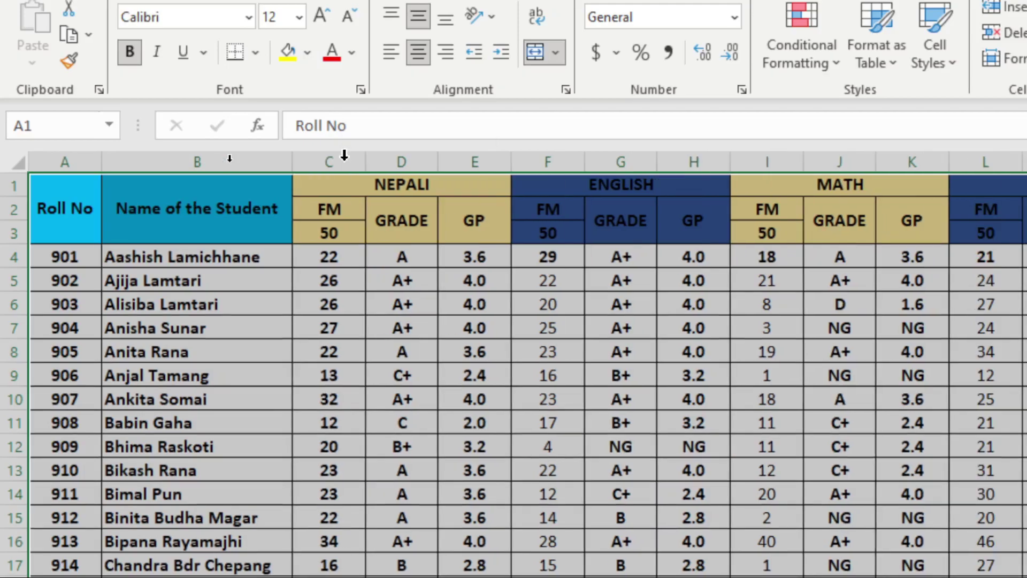
double_click(366, 160)
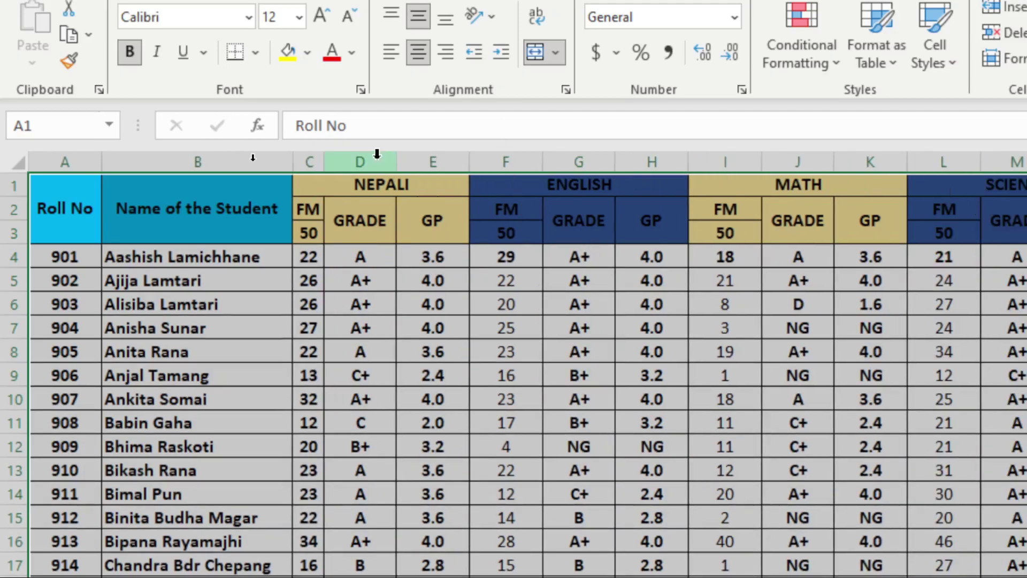
double_click(396, 160)
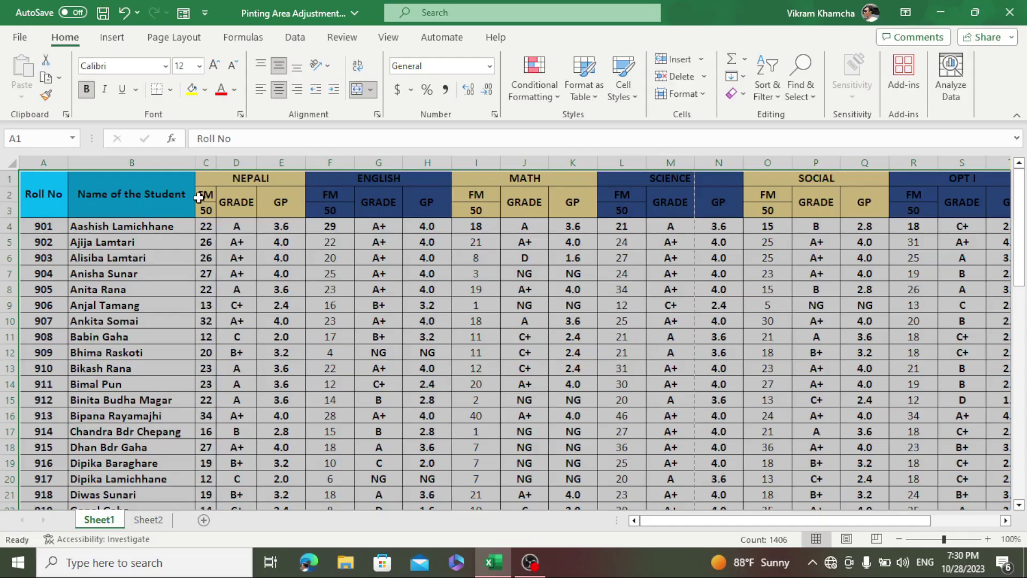
key("ctrl+z")
key("ctrl+z")
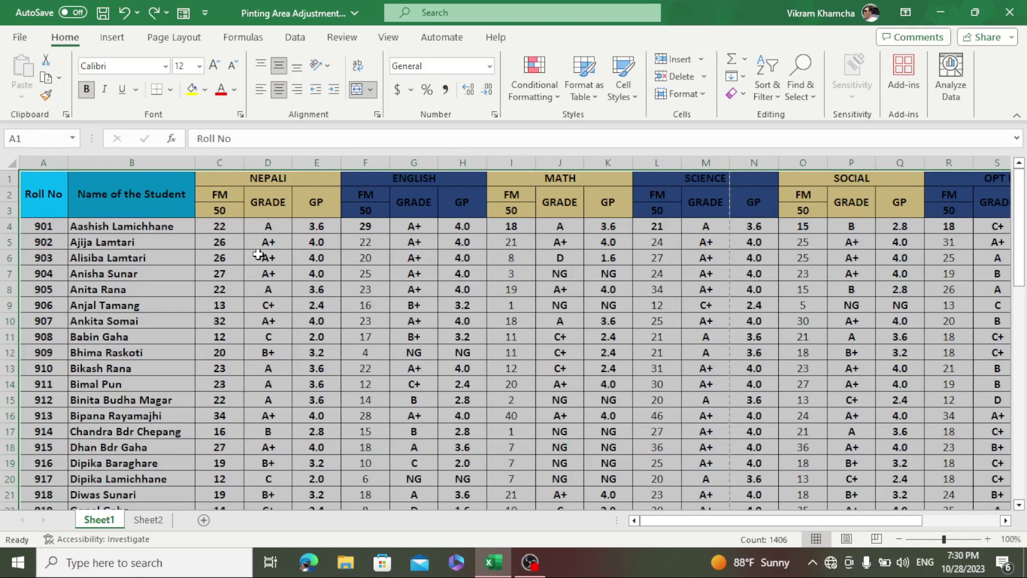
left_click(258, 254)
key("ctrl+a")
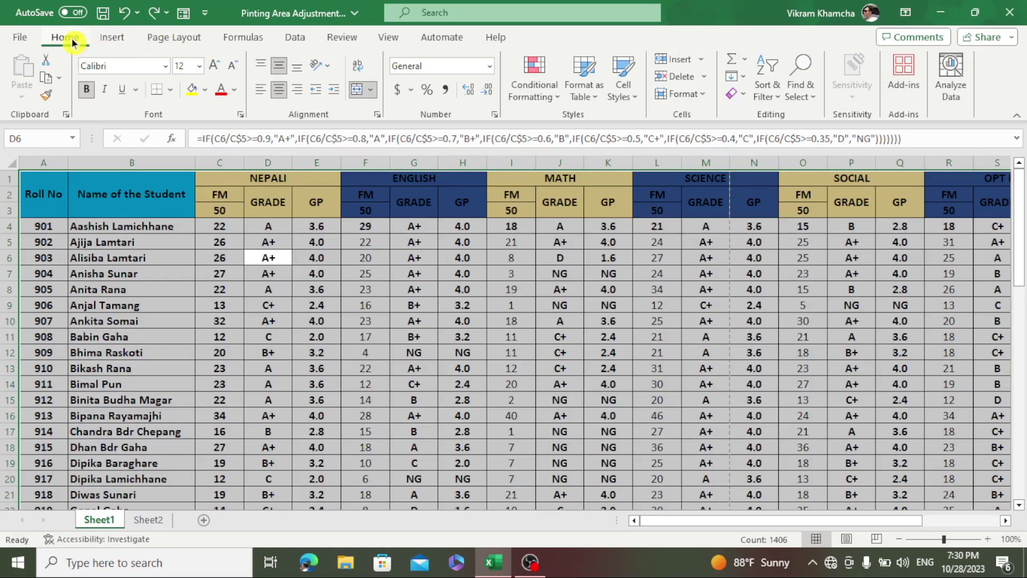
- AutoFit every column's width and preview the ledger across 4 landscape pages
left_click(703, 95)
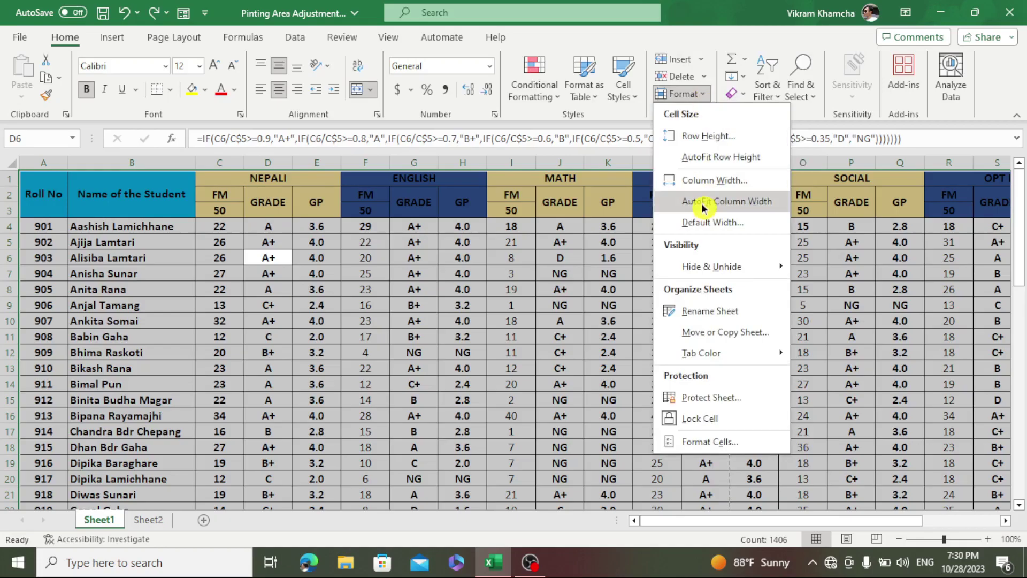
left_click(722, 208)
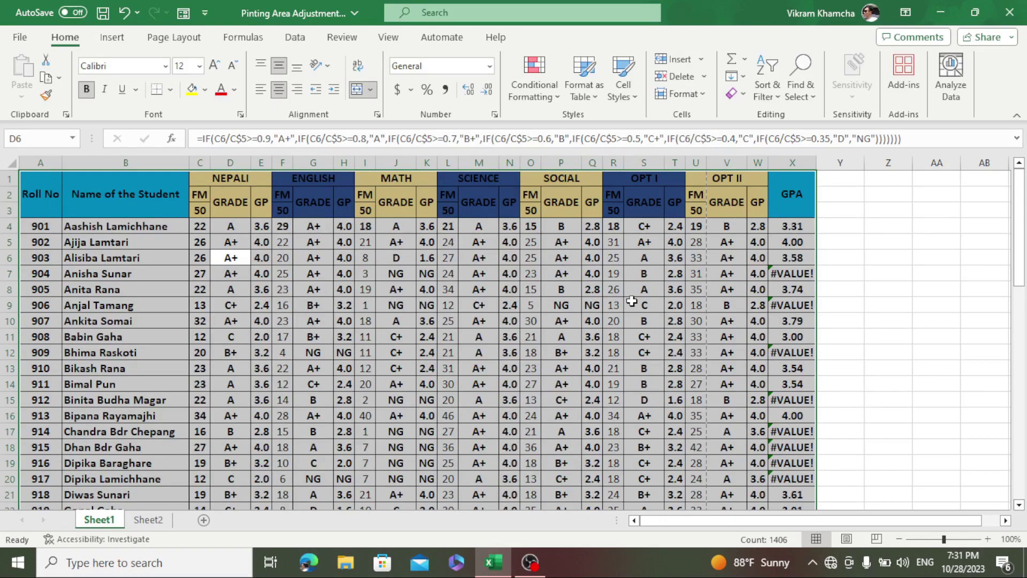
key("ctrl+p")
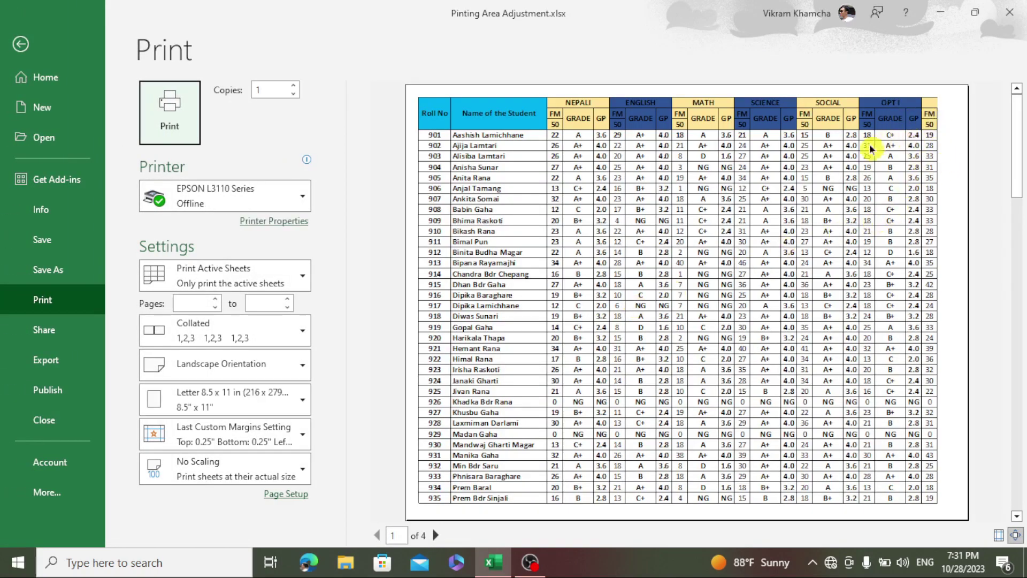
left_click(20, 50)
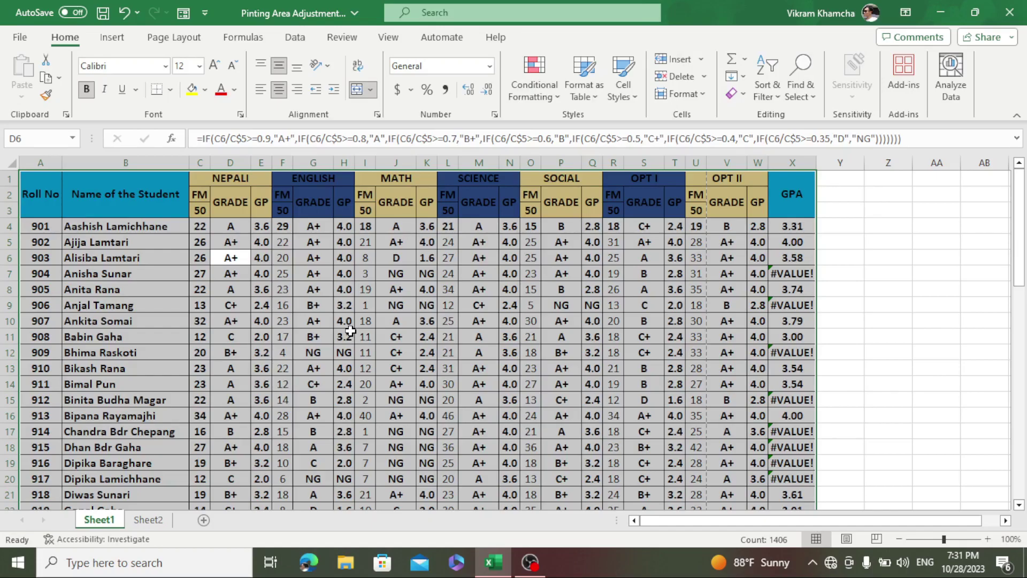
left_click(21, 38)
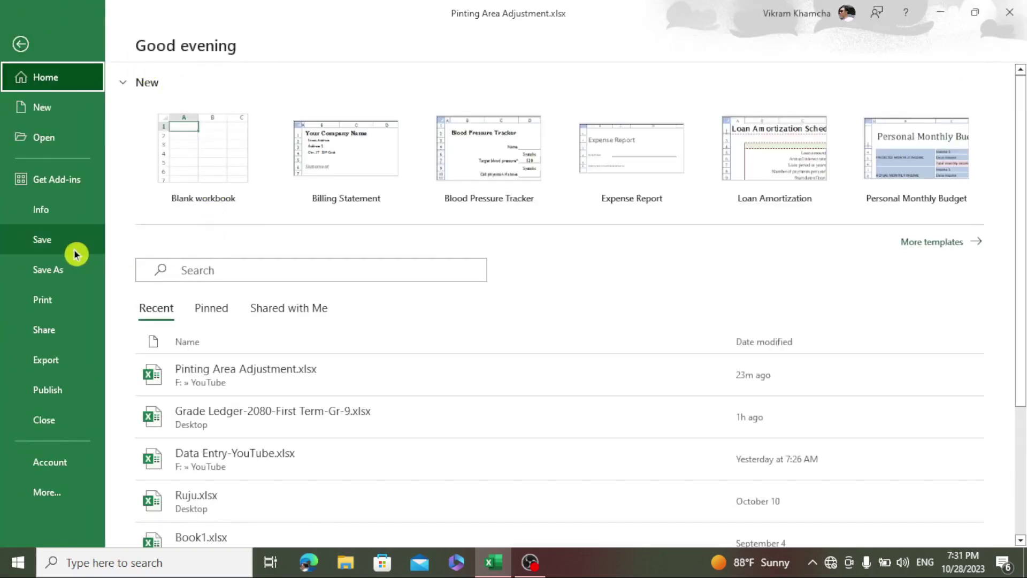
left_click(62, 310)
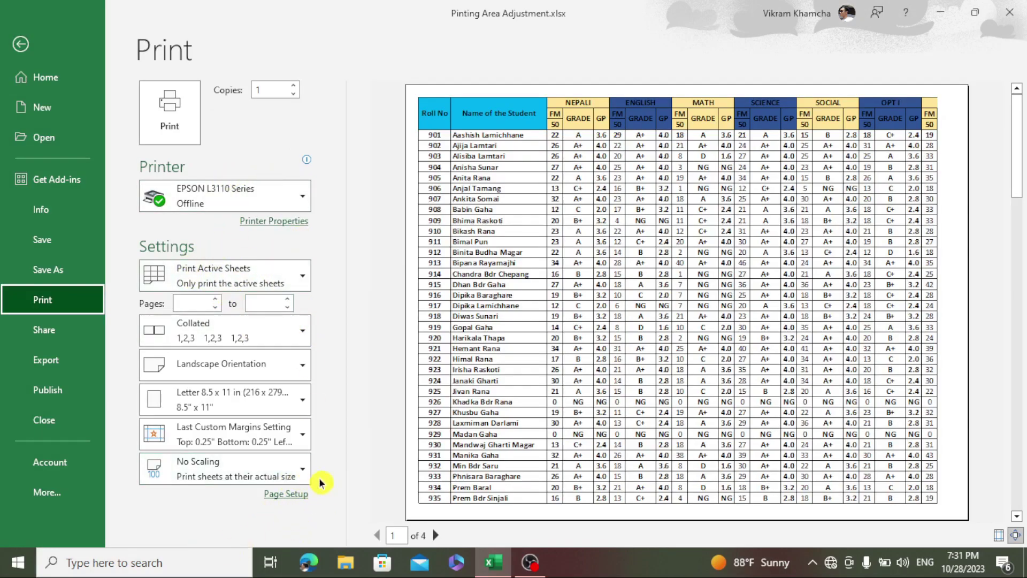
- In Page Setup, set scaling to Adjust to 90% of normal size
left_click(296, 496)
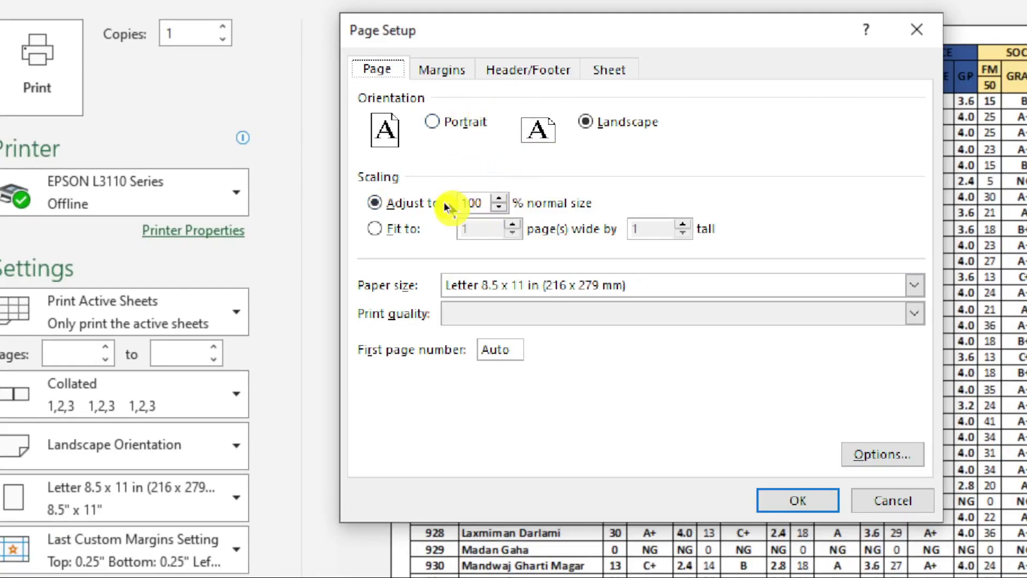
left_click(375, 196)
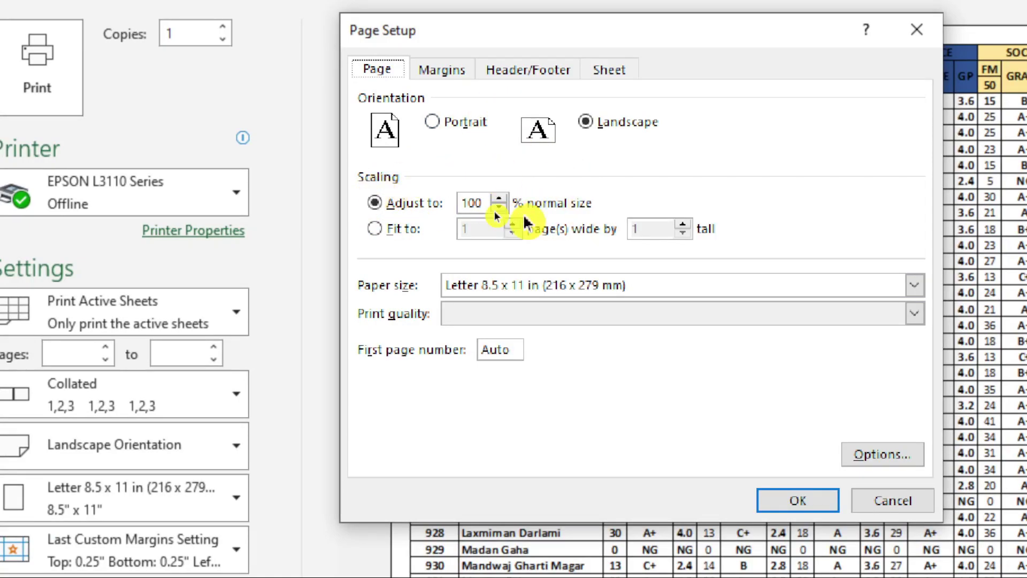
left_click(471, 206)
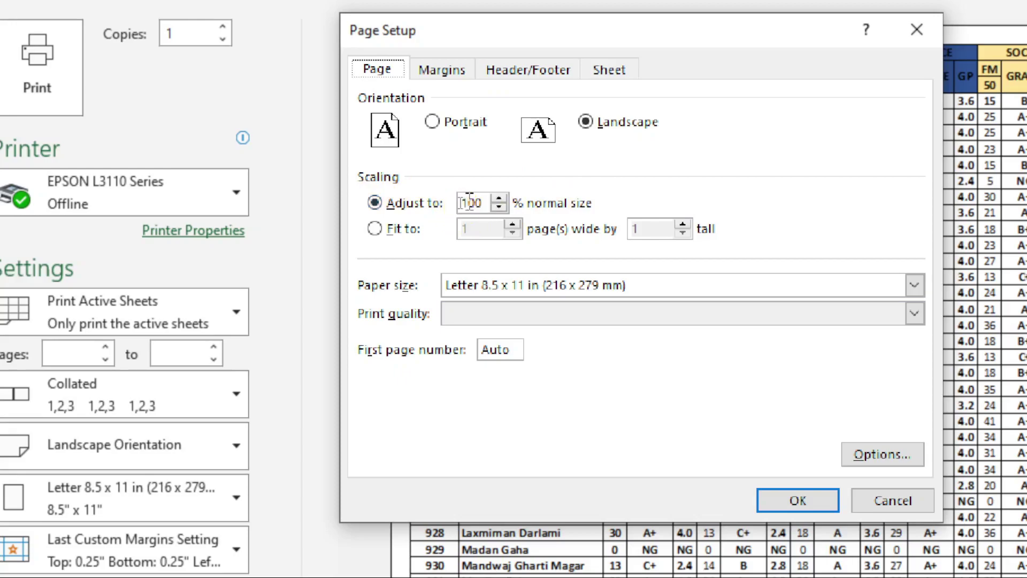
left_click(502, 207)
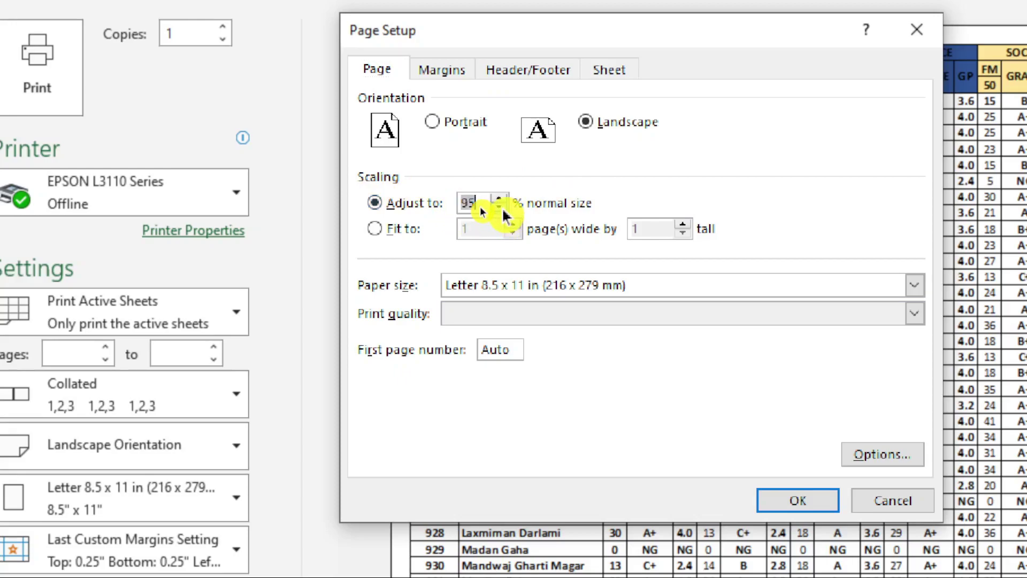
left_click(501, 207)
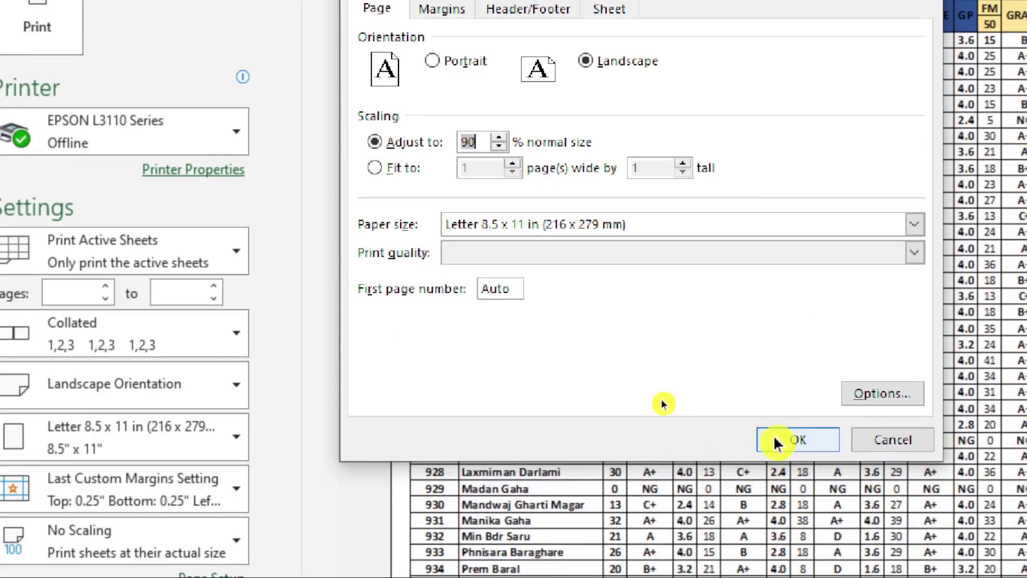
left_click(777, 443)
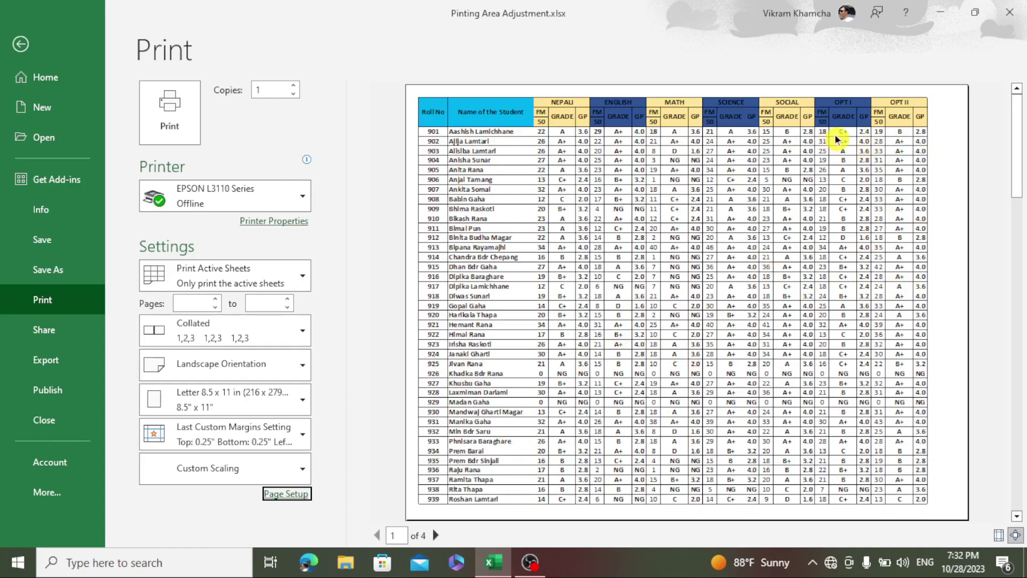
- In Page Setup, change the Adjust to scaling to 85% of normal size and apply it
left_click(298, 495)
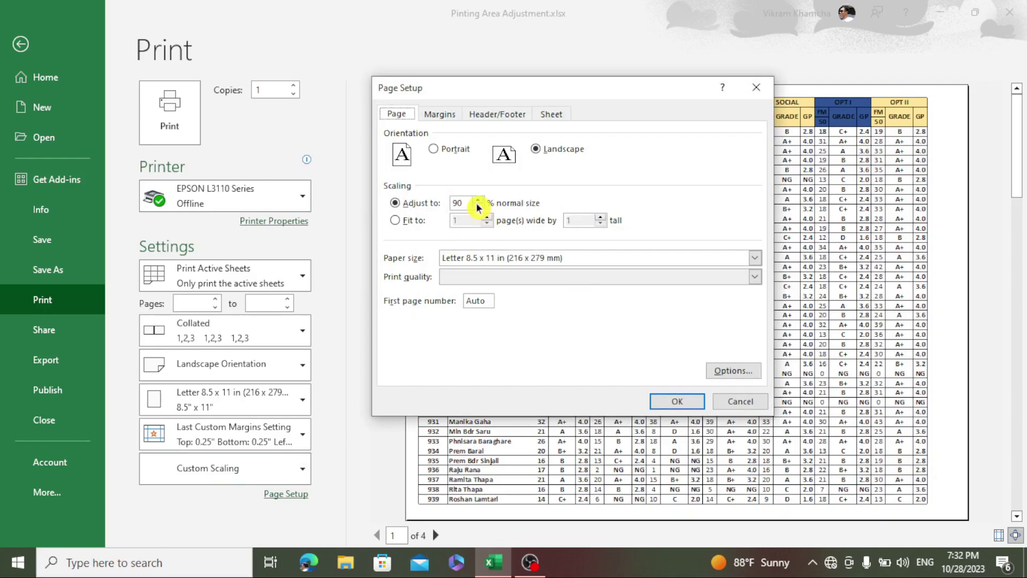
left_click(478, 201)
left_click(478, 202)
left_click(478, 206)
left_click(478, 206)
left_click(669, 402)
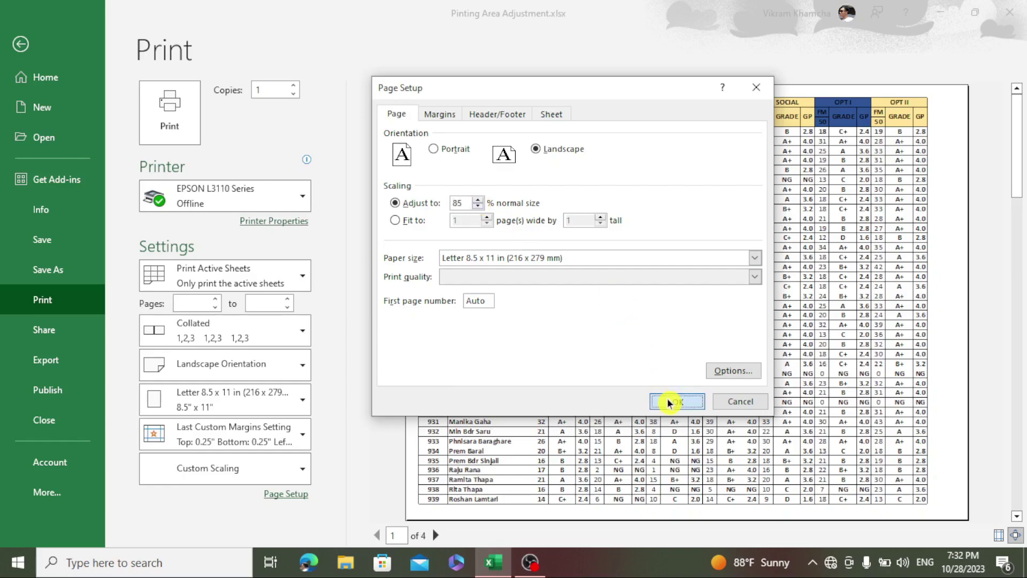